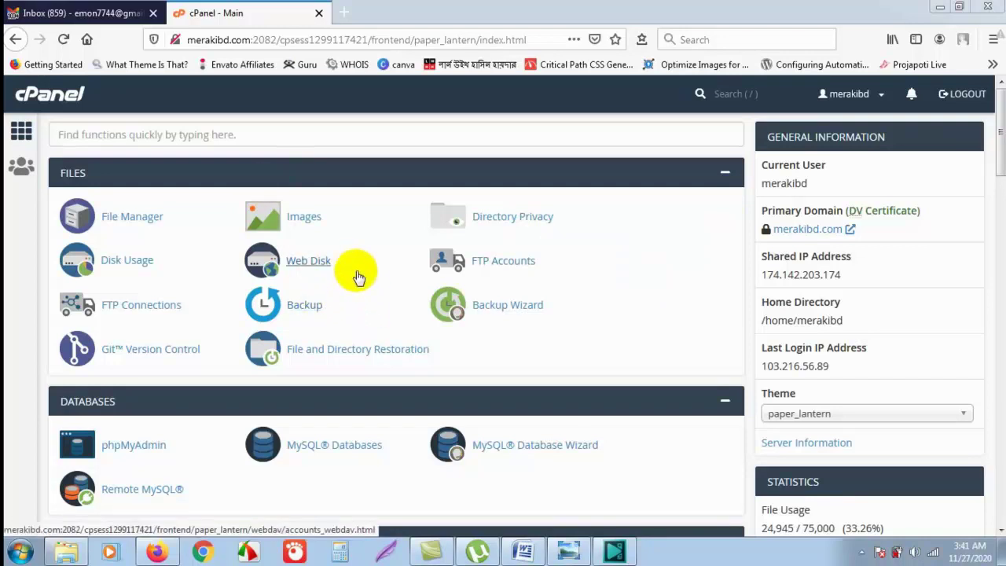
Open the Backup tool and scroll down to its Account Backups and Partial Backups sections
left_click(303, 311)
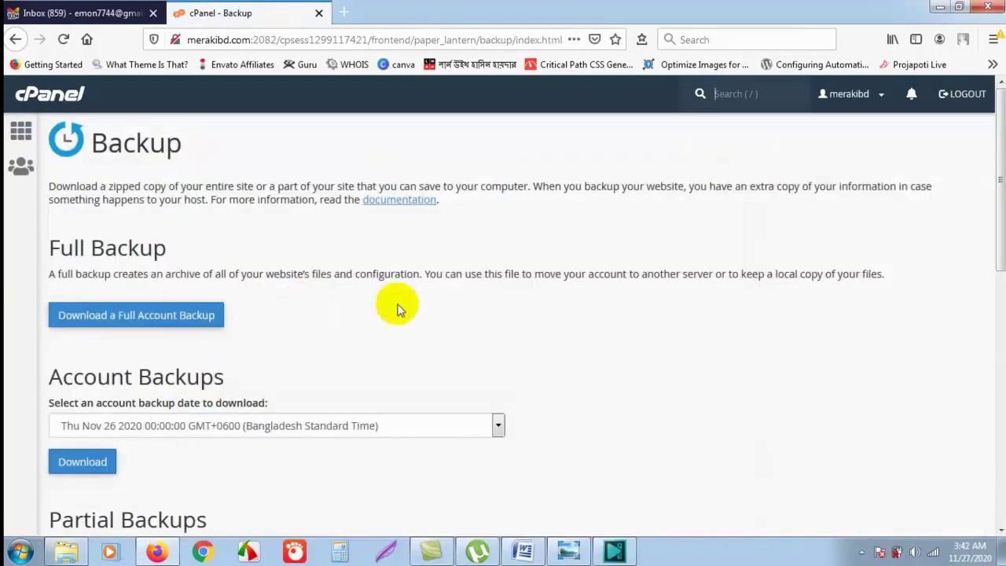
scroll(409, 294, "down", 3)
scroll(411, 294, "up", 3)
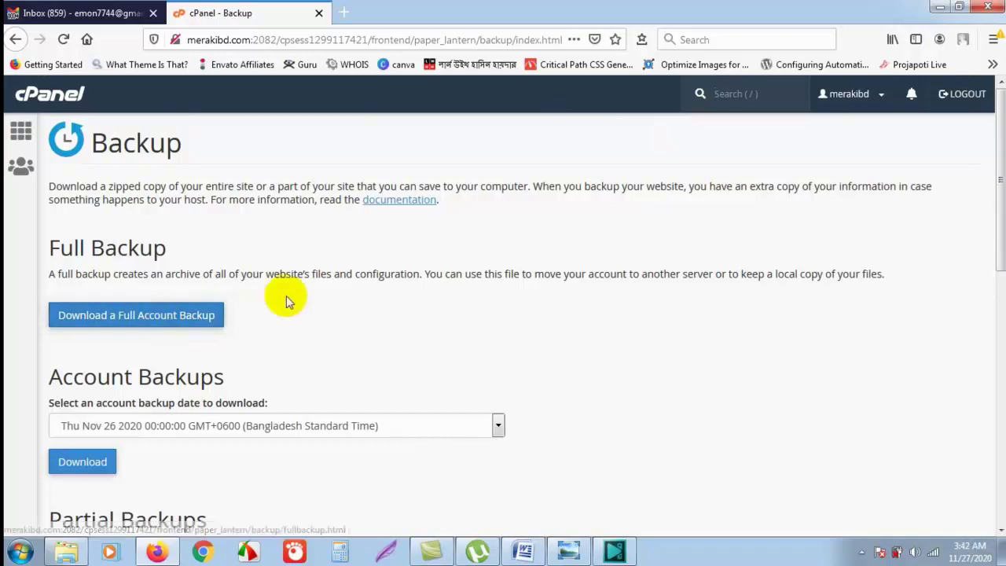
scroll(288, 294, "down", 2)
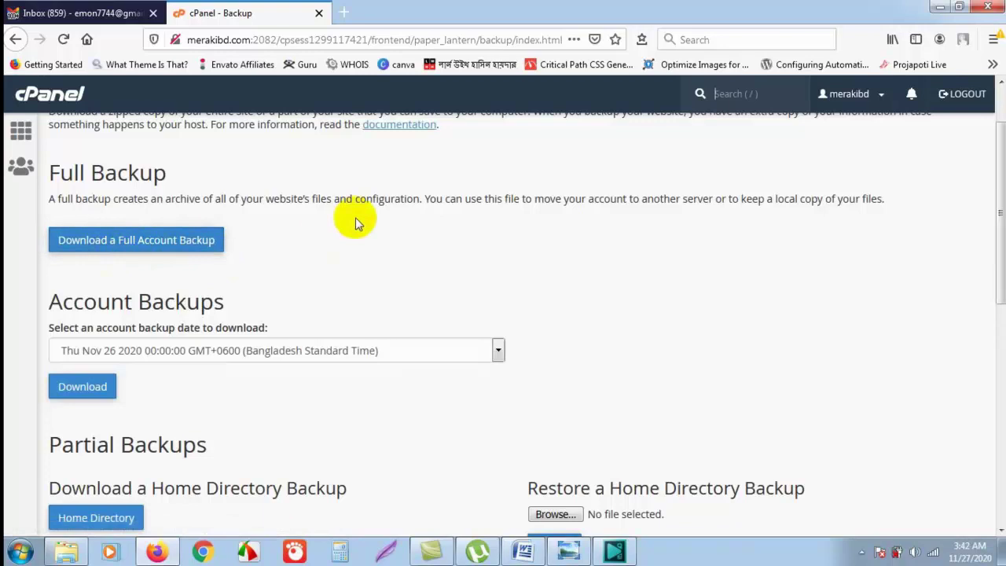
scroll(355, 221, "down", 2)
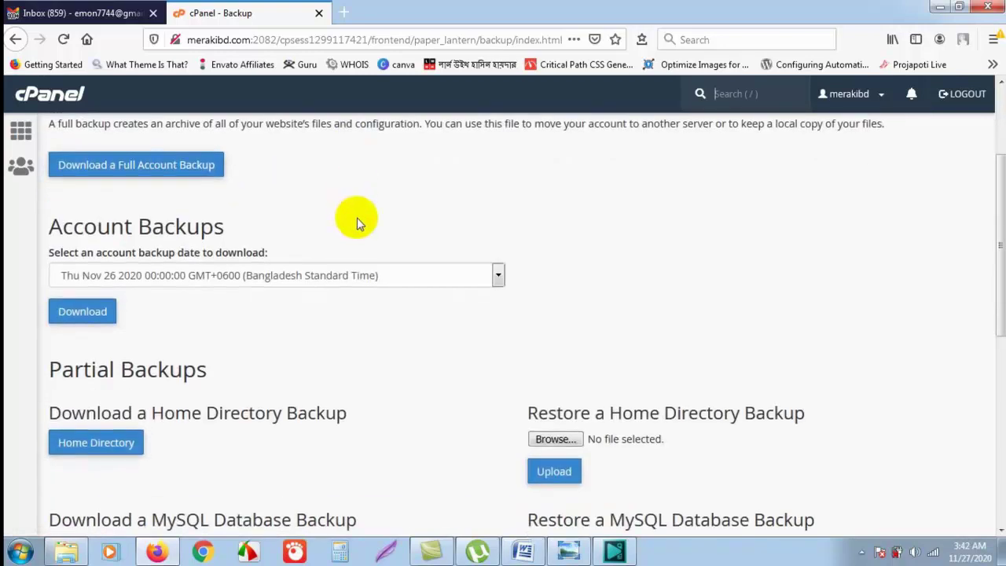
Choose the Sun Nov 22 2020 account backup date and move down to the Home Directory backup section
left_click(497, 275)
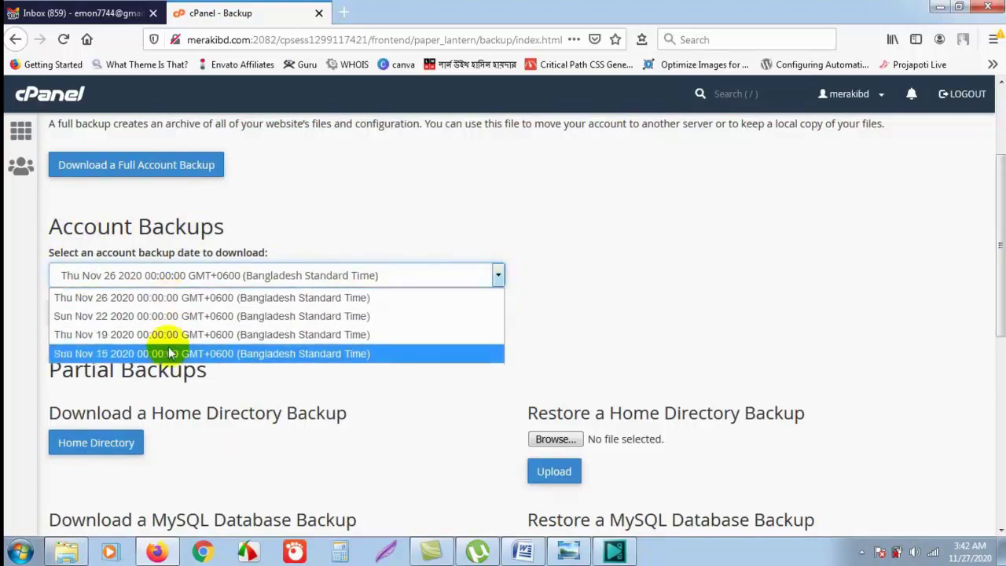
left_click(167, 317)
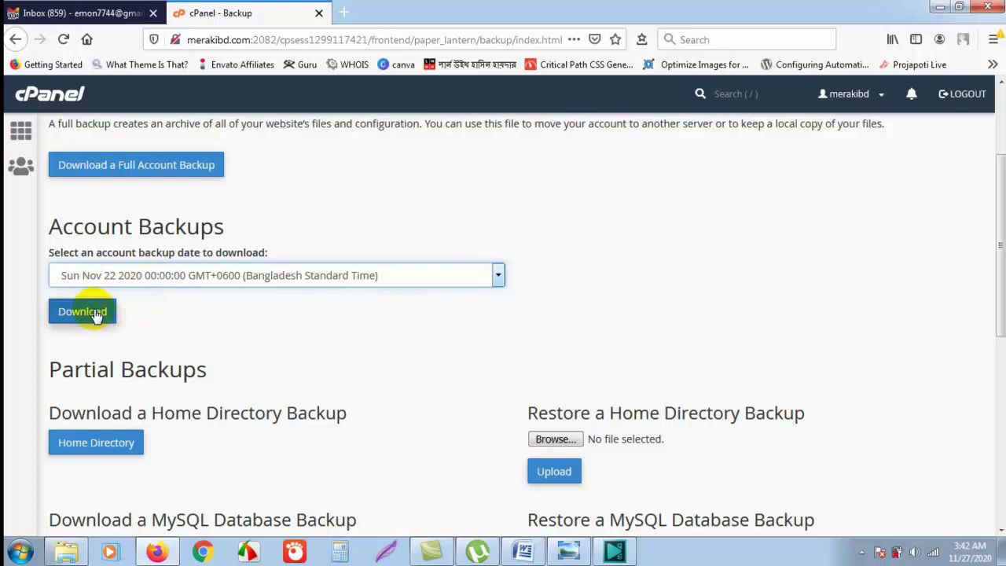
left_click(228, 333)
scroll(213, 333, "down", 2)
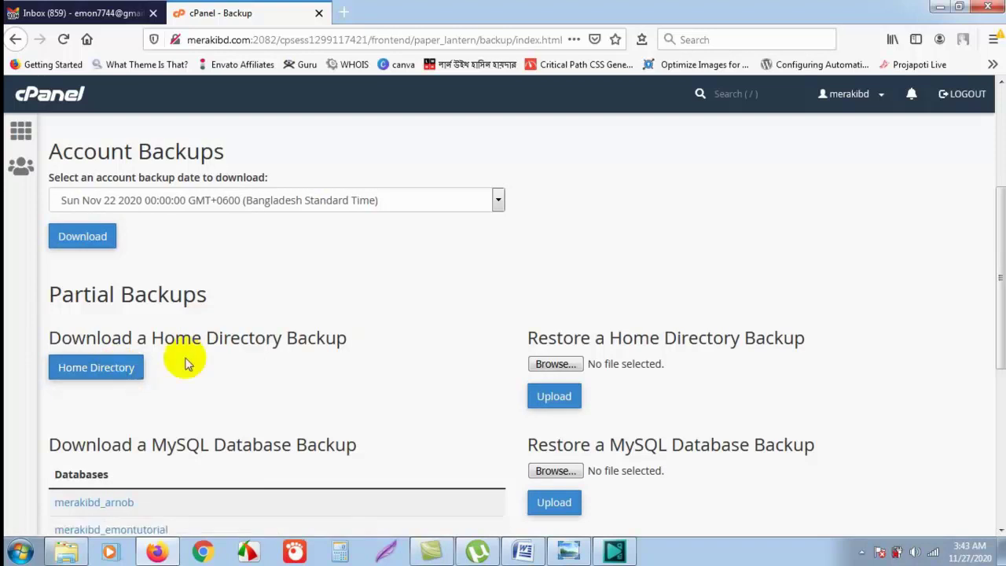
left_click_drag(151, 338, 274, 339)
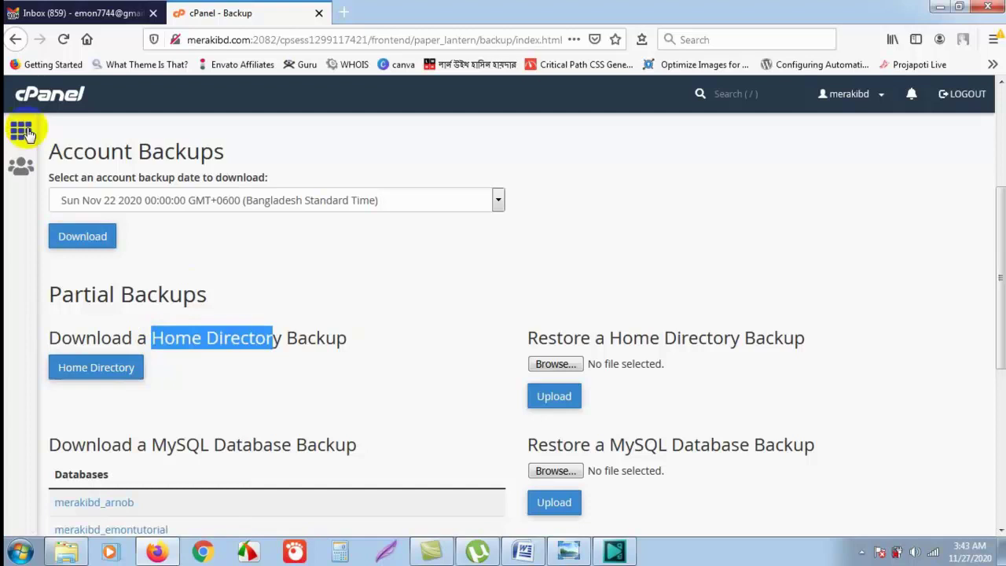
Go back to cPanel home and open File Manager on the /home/merakibd home directory
left_click(22, 132)
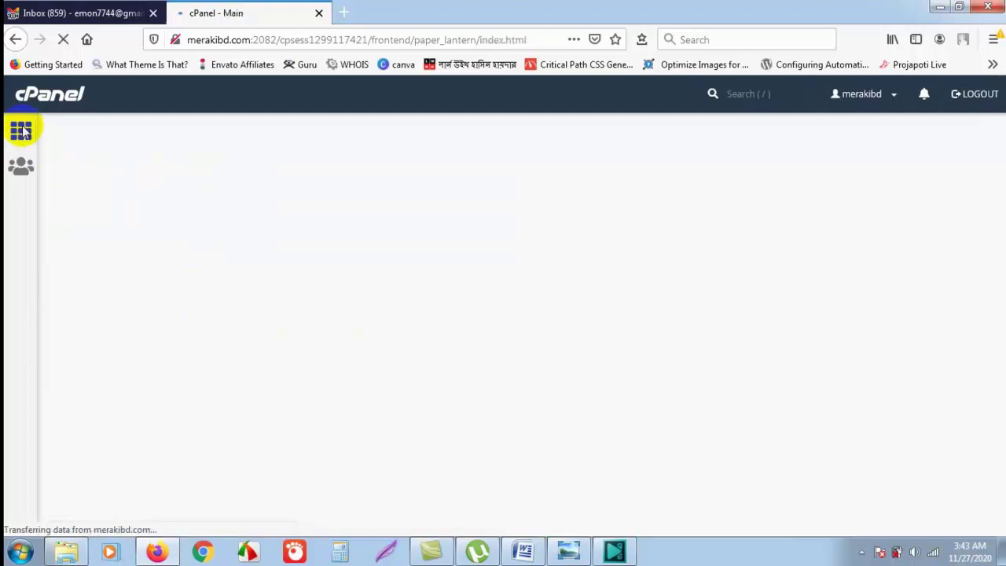
left_click(130, 222)
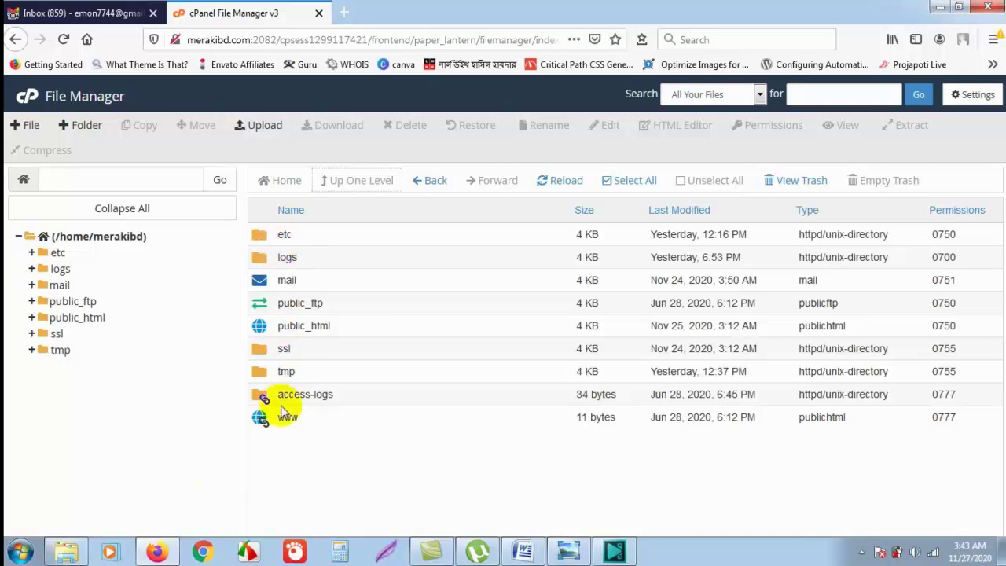
left_click(33, 99)
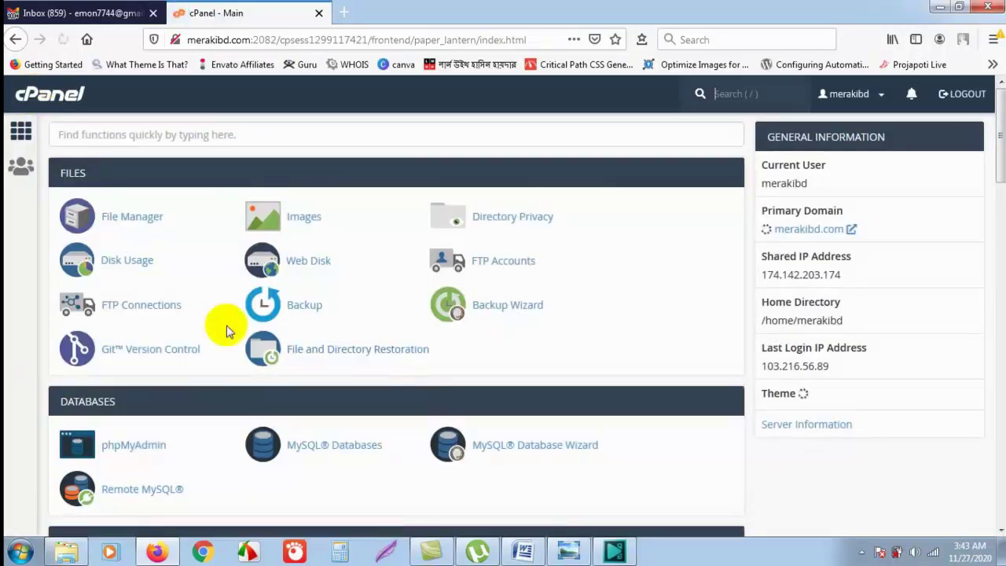
scroll(225, 330, "down", 5)
scroll(401, 291, "down", 2)
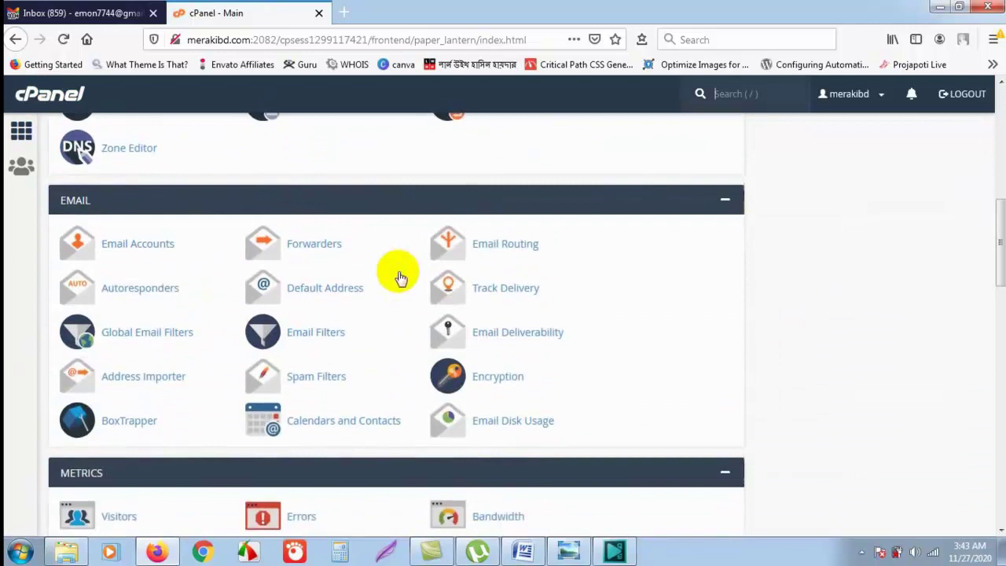
scroll(386, 393, "down", 4)
scroll(385, 369, "down", 4)
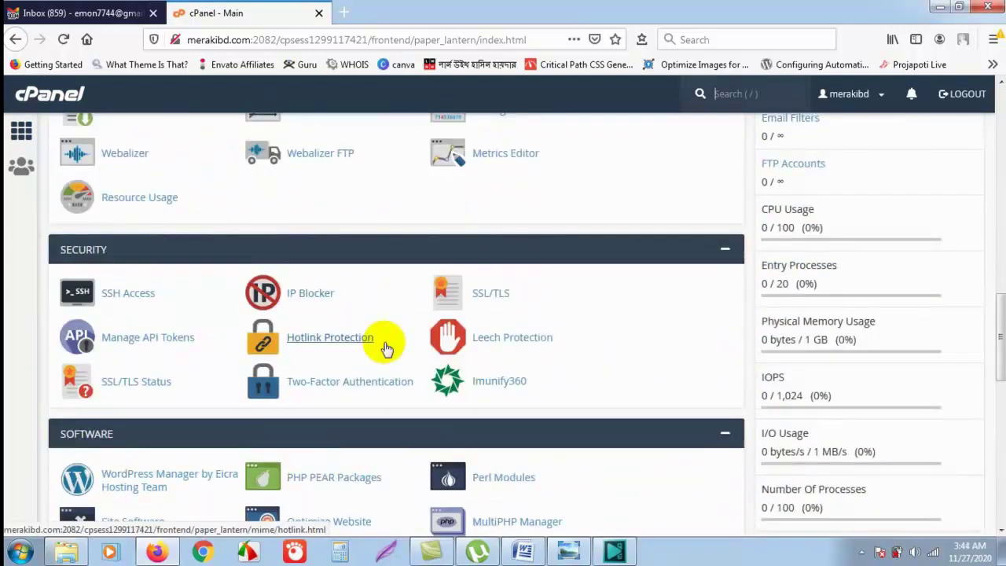
scroll(384, 342, "up", 8)
scroll(384, 342, "up", 5)
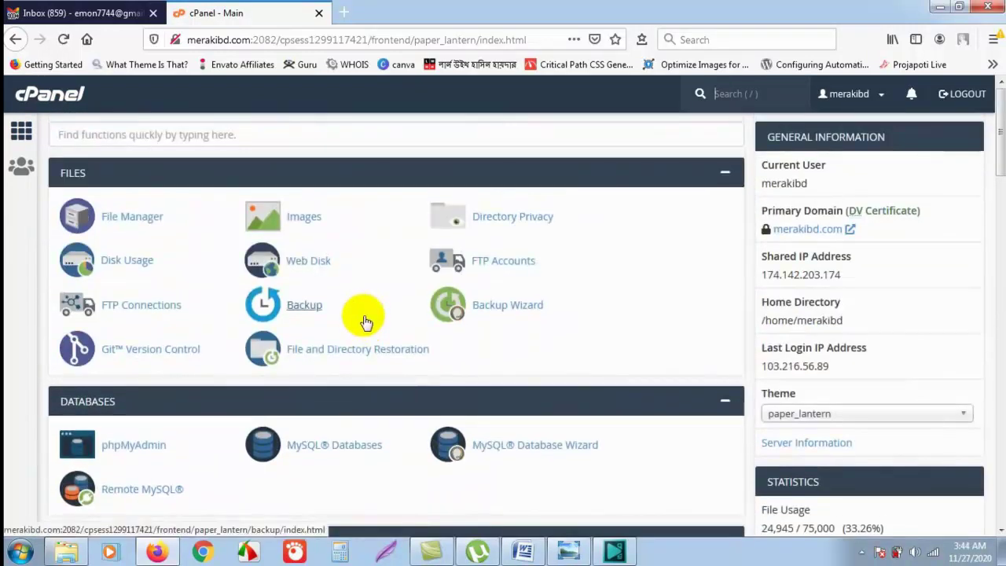
left_click(304, 309)
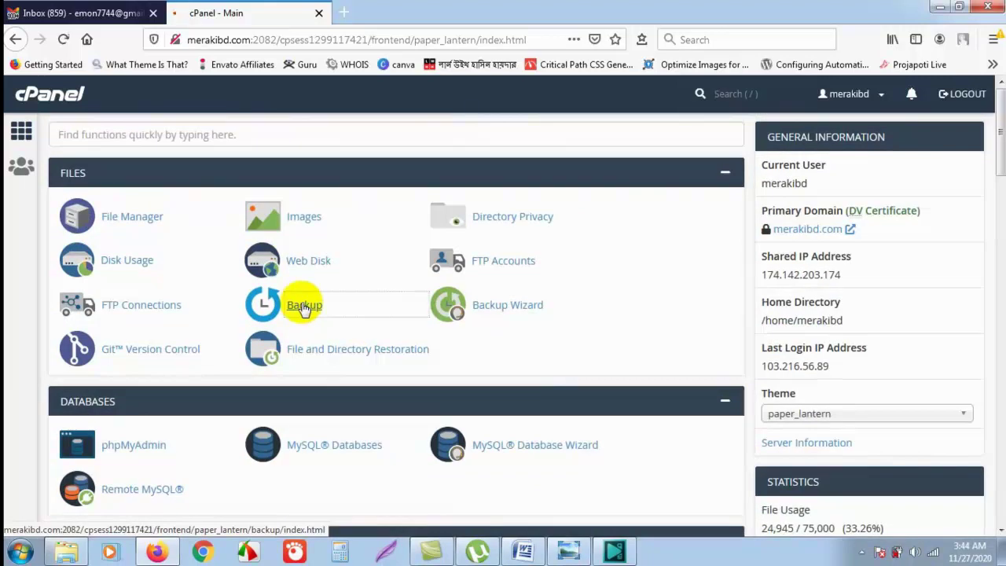
scroll(309, 305, "down", 3)
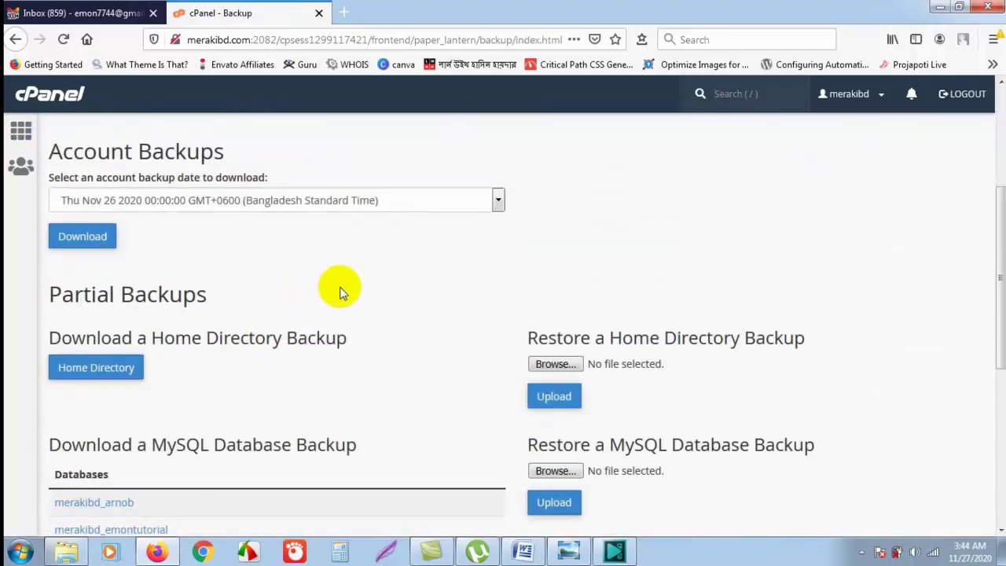
scroll(343, 292, "down", 3)
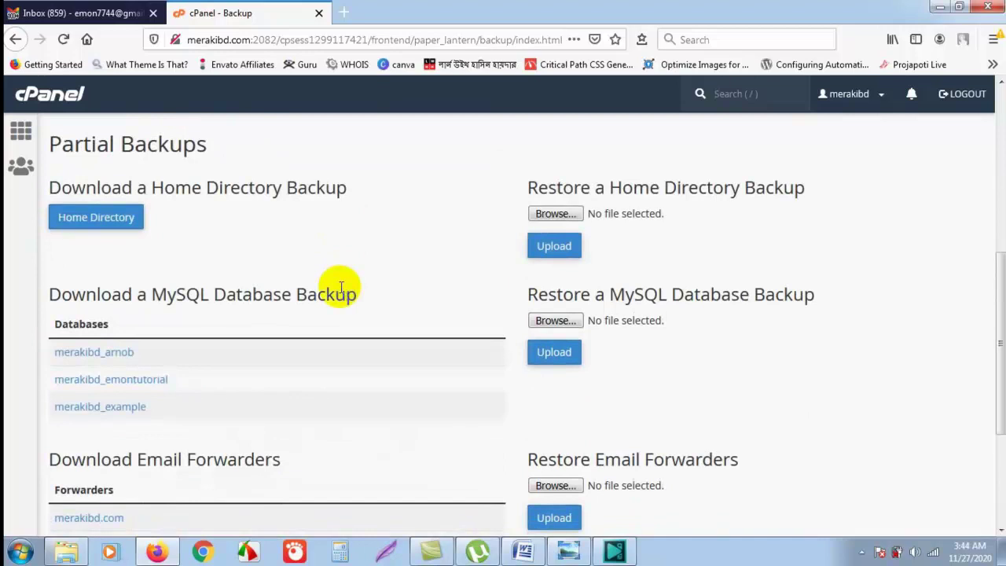
scroll(342, 288, "up", 2)
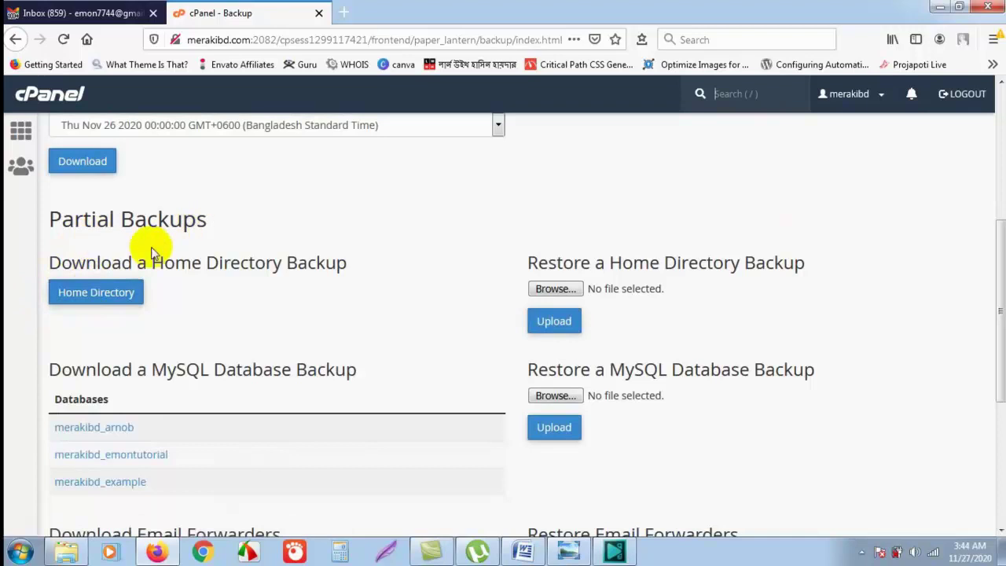
Save the home directory backup backup-merakibd.com-11-27-2020.tar.gz and check its download progress
left_click(107, 299)
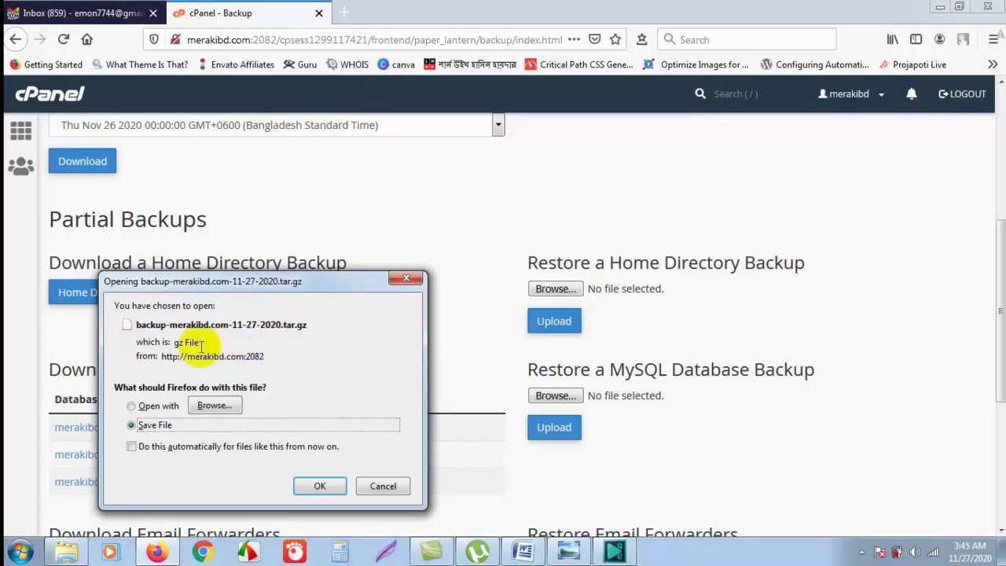
left_click(318, 485)
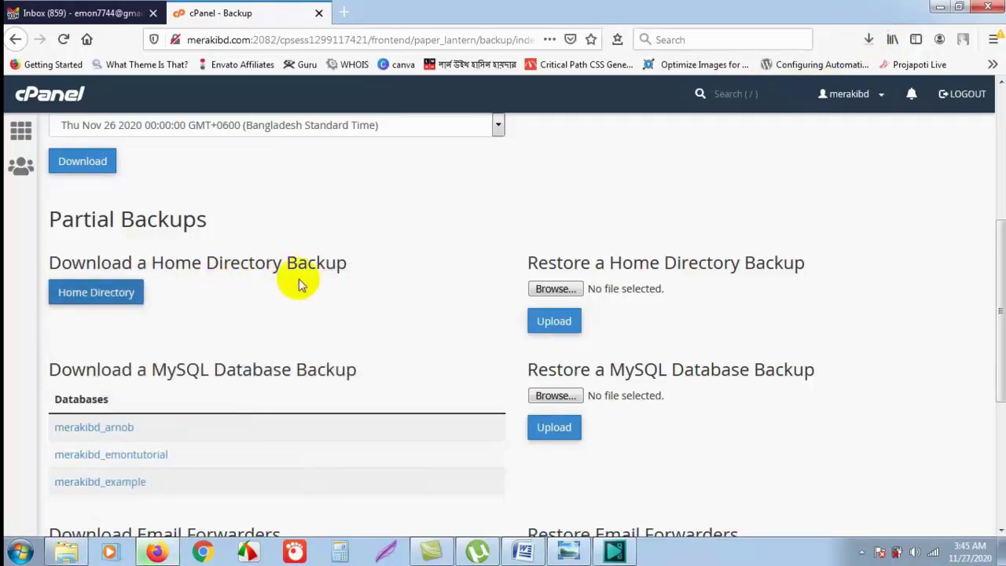
left_click(870, 40)
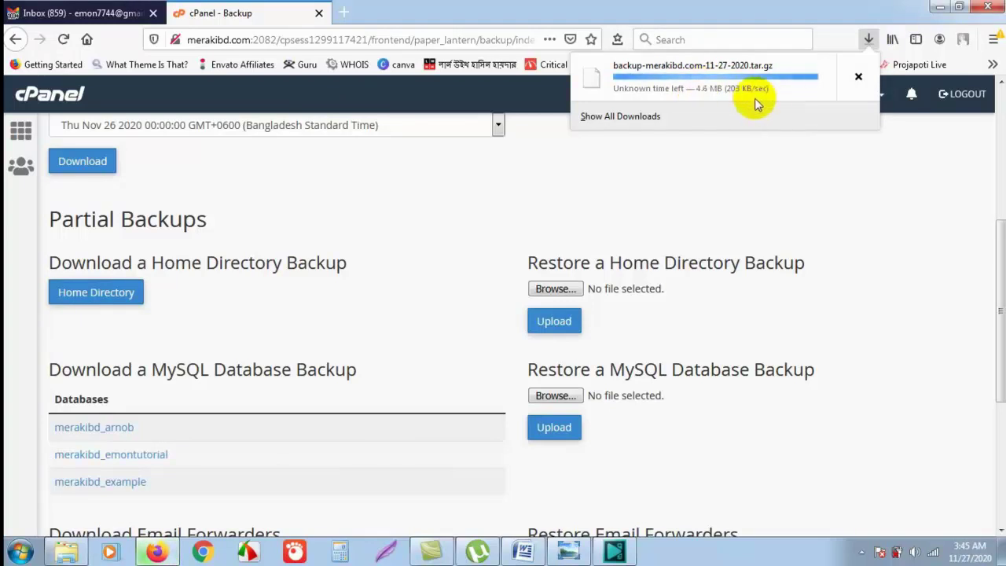
left_click(840, 25)
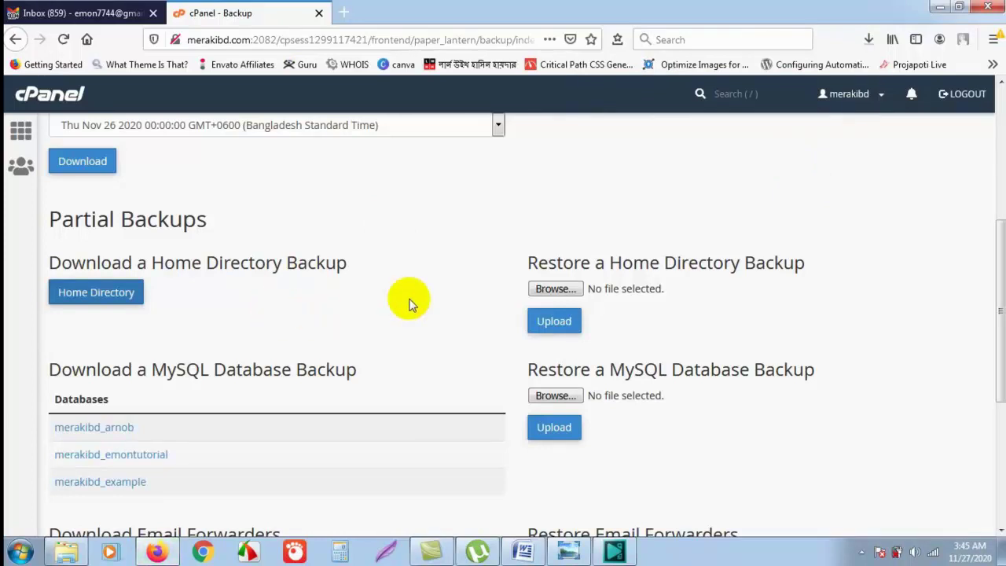
left_click(554, 289)
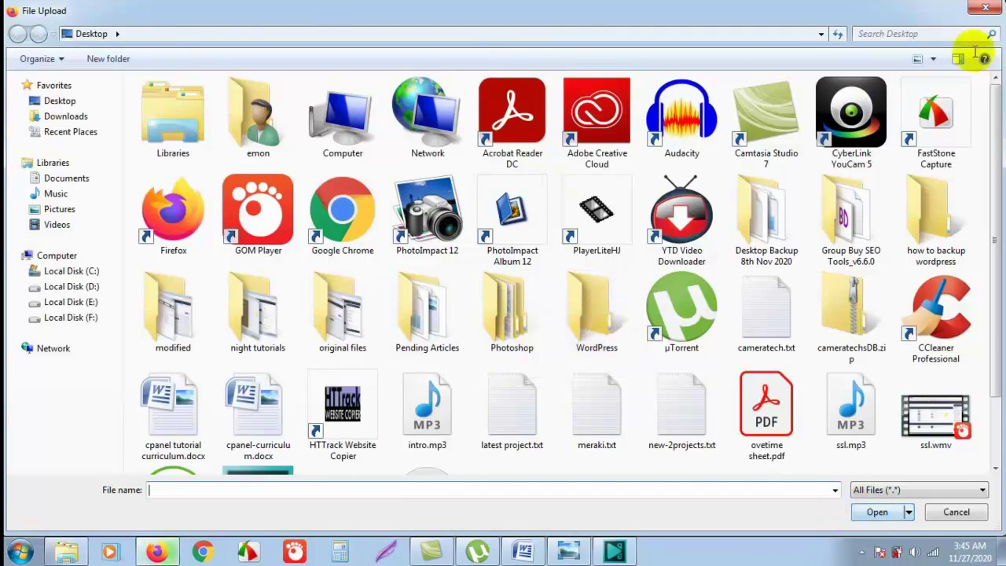
left_click(986, 8)
left_click(562, 327)
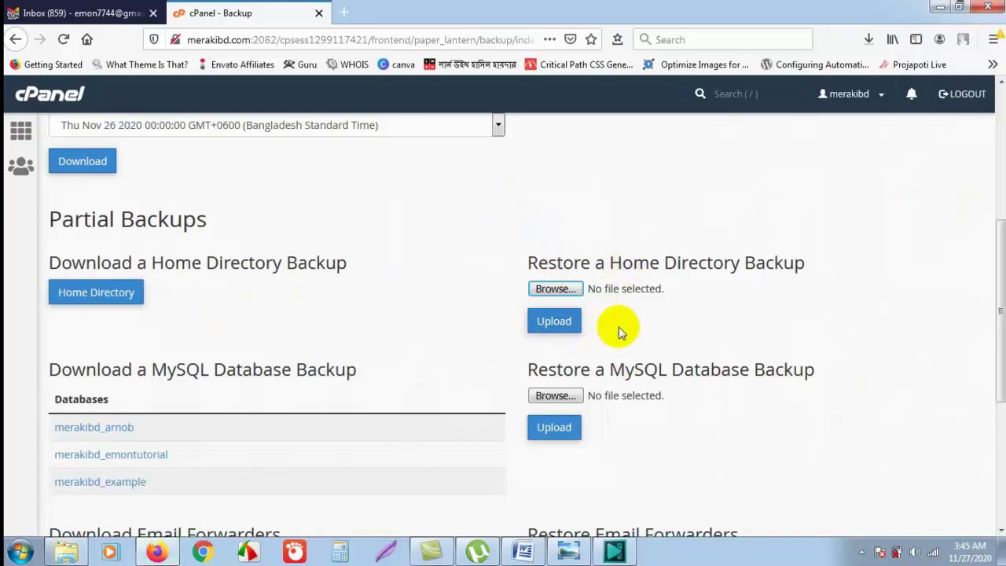
left_click(377, 317)
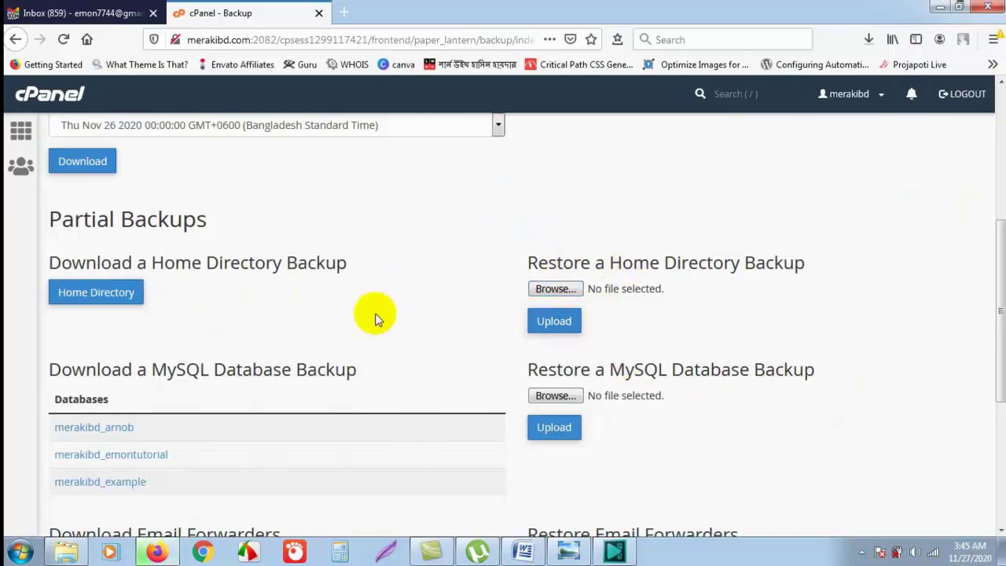
Download the merakibd_example database backup as merakibd_example.sql.gz and confirm it finished
scroll(376, 318, "down", 2)
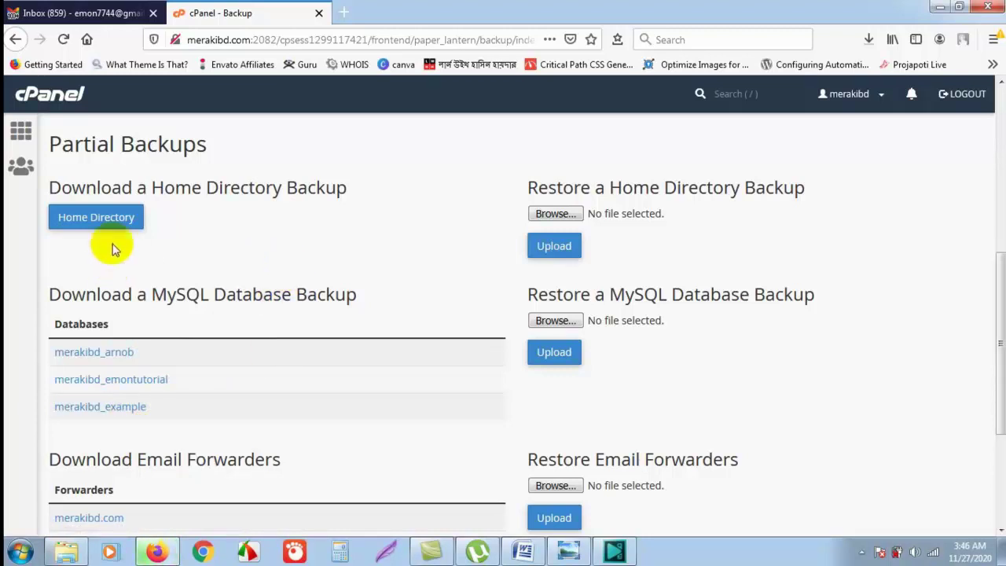
left_click(96, 218)
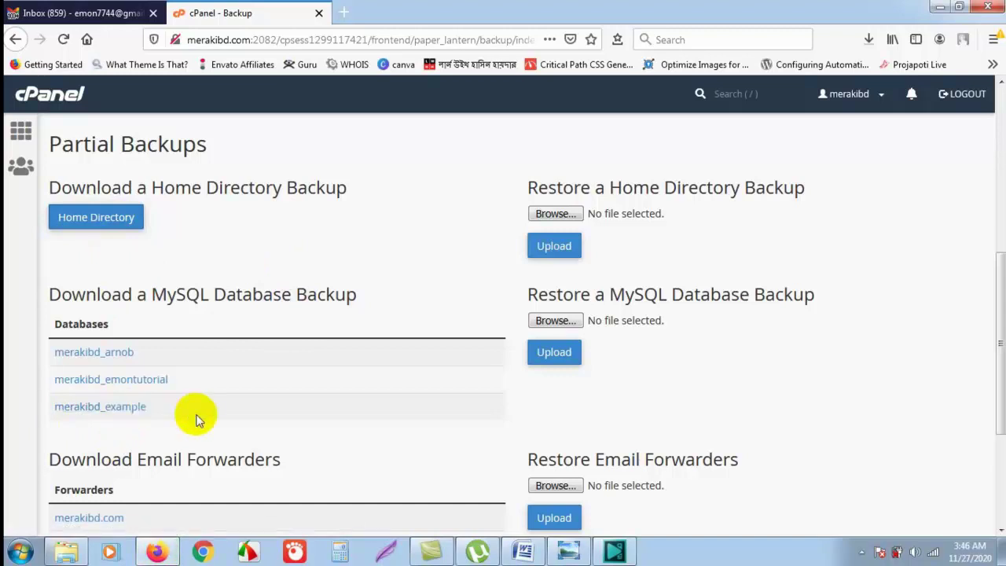
left_click(134, 417)
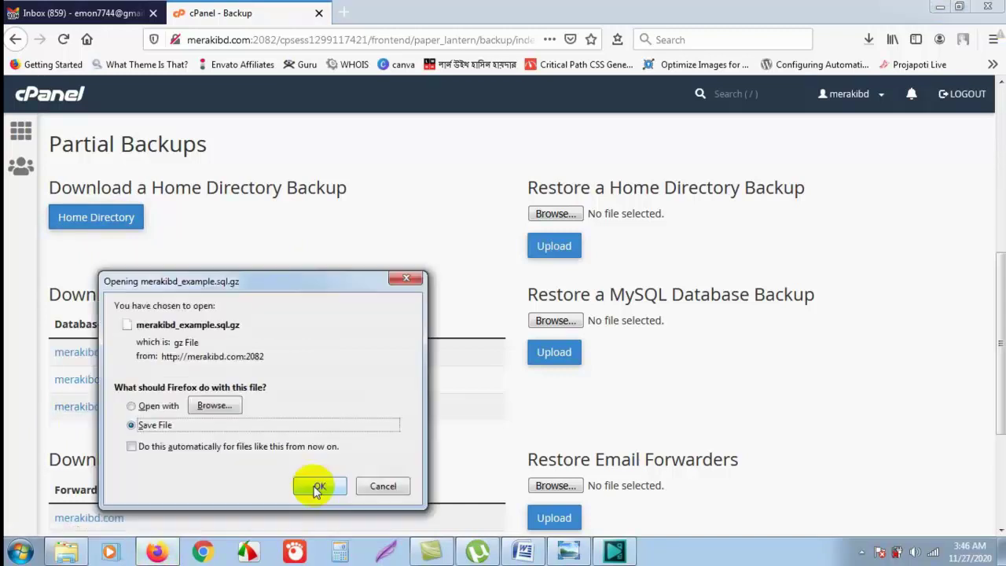
left_click(317, 485)
left_click(868, 38)
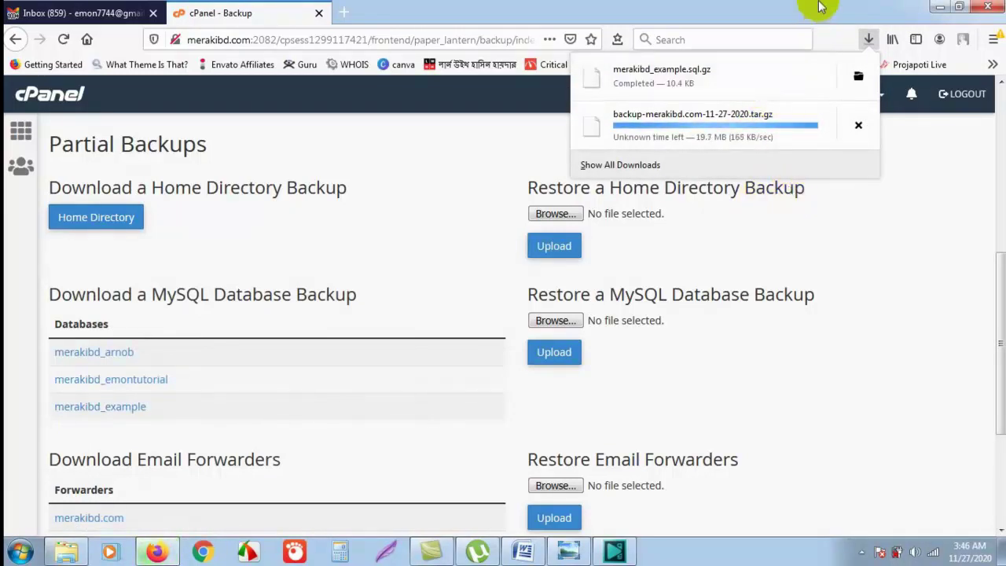
Look at the MySQL database restore without choosing a file, then scroll down to the email sections
left_click(783, 7)
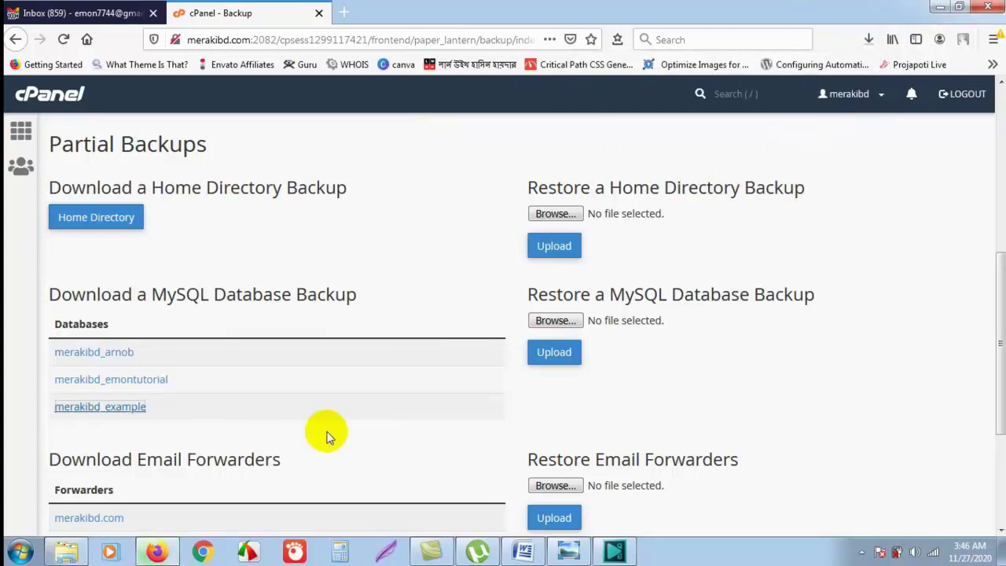
left_click(570, 323)
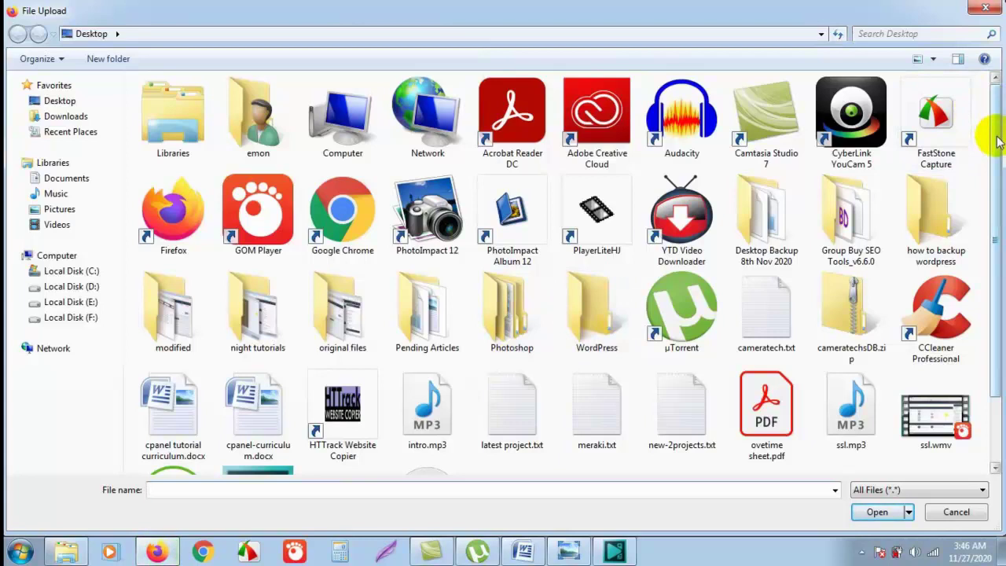
left_click(986, 9)
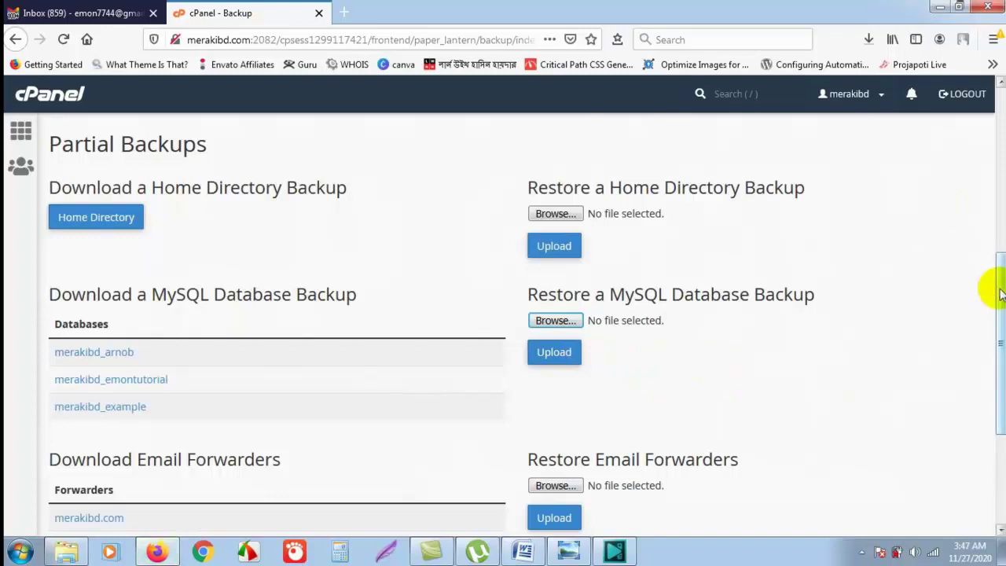
left_click_drag(997, 288, 1003, 380)
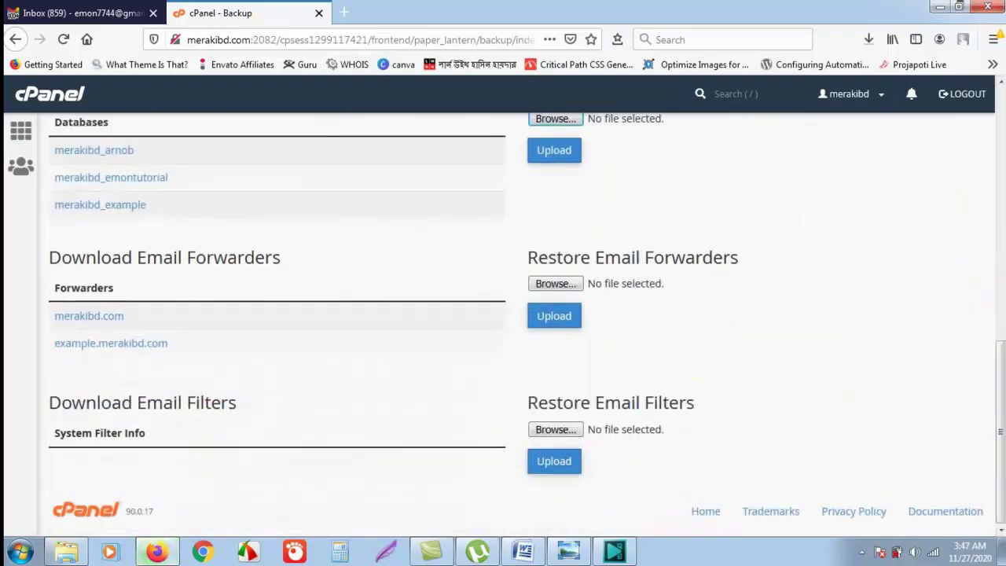